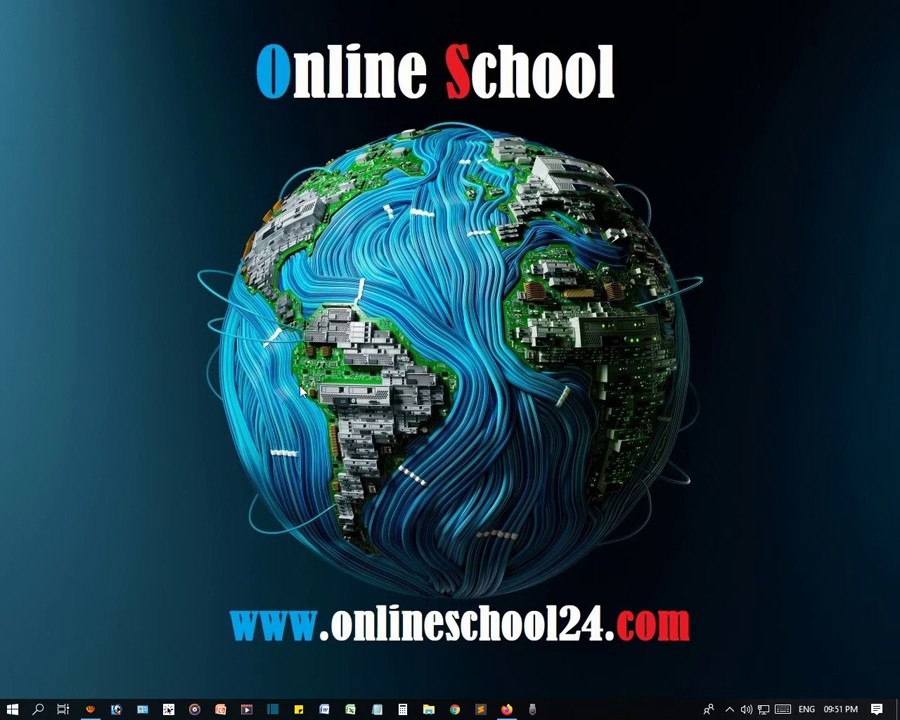
Launch Word 2007 by searching for it from the Start menu.
click(12, 709)
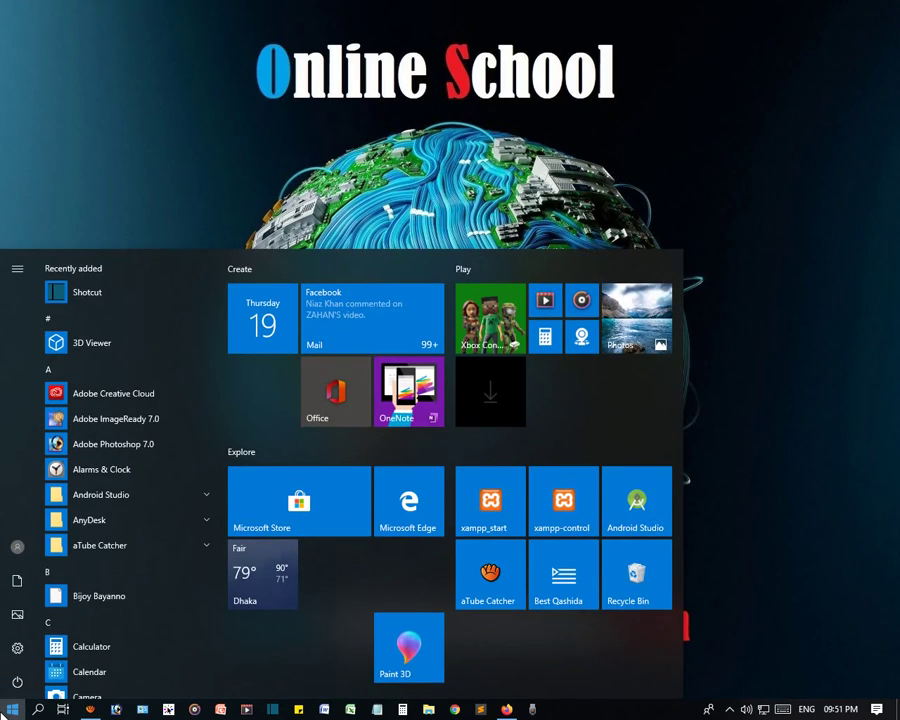
text(w)
key(Return)
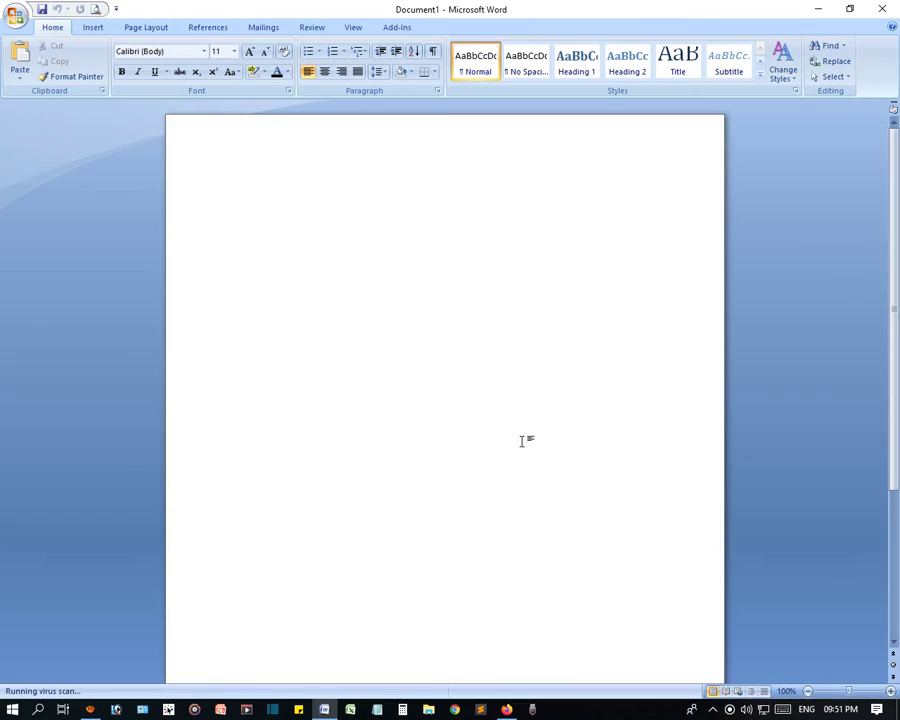
Copy the four Lorem Ipsum articles from the lipsum.com page into the blank Word document.
key(alt+Tab)
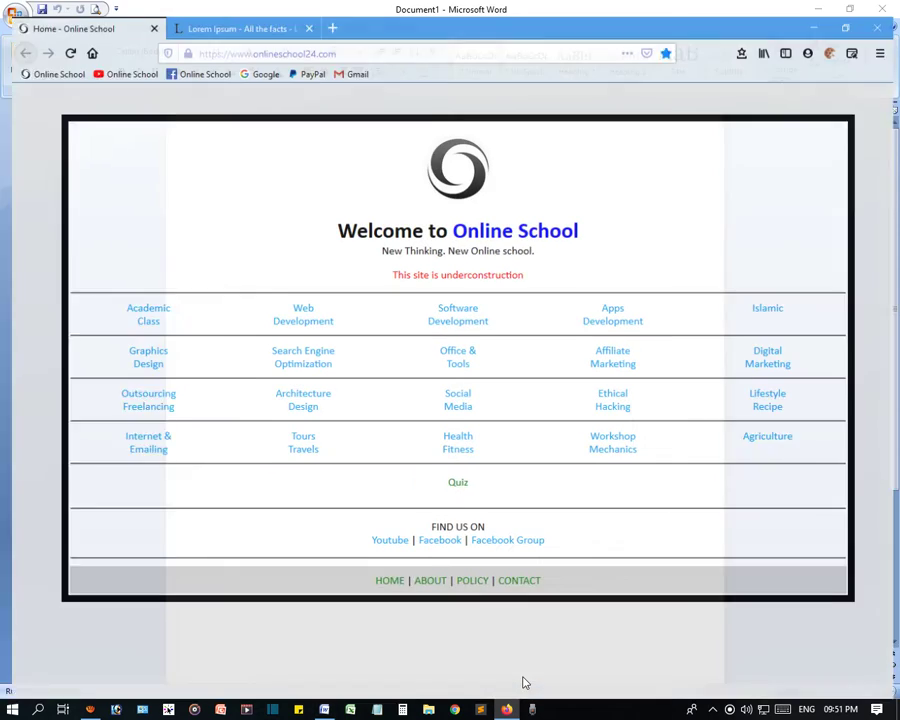
click(232, 12)
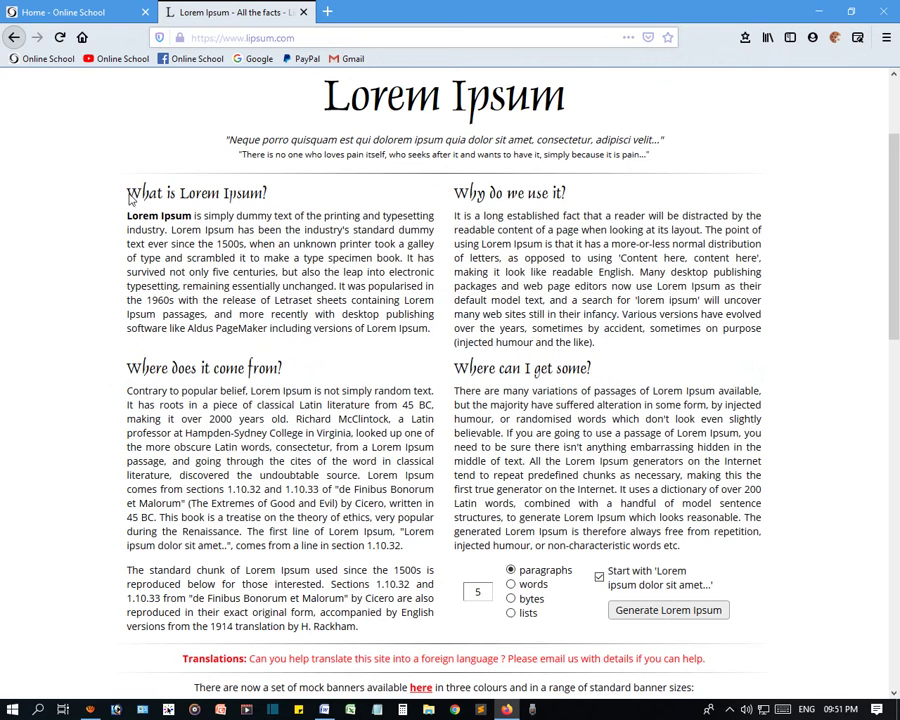
mouse_move(120, 180)
mouse_down()
mouse_move(588, 450)
mouse_move(711, 552)
mouse_up()
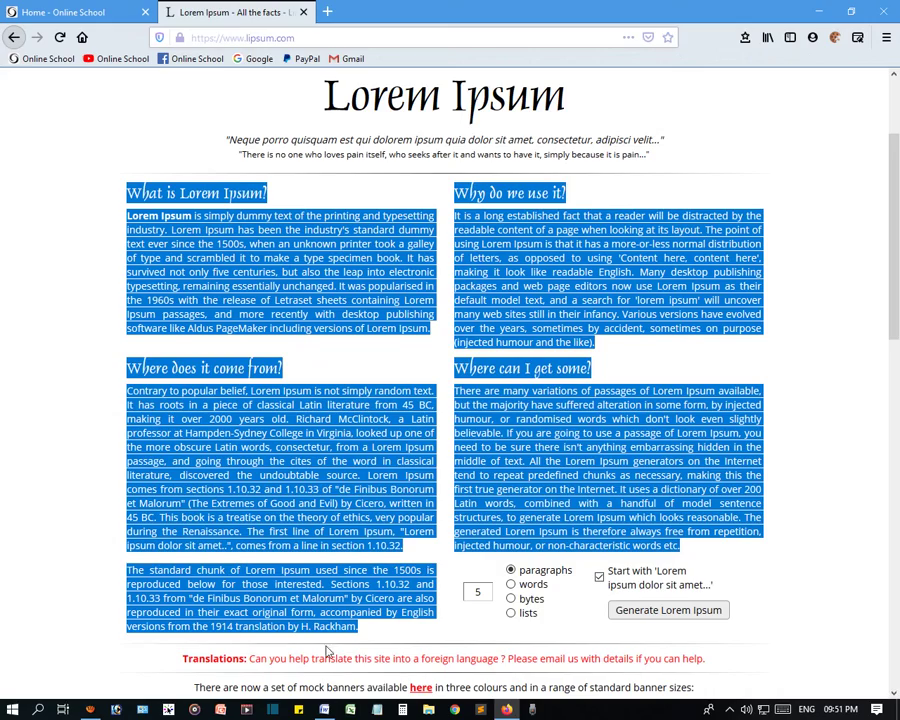
click(324, 709)
key(ctrl+v)
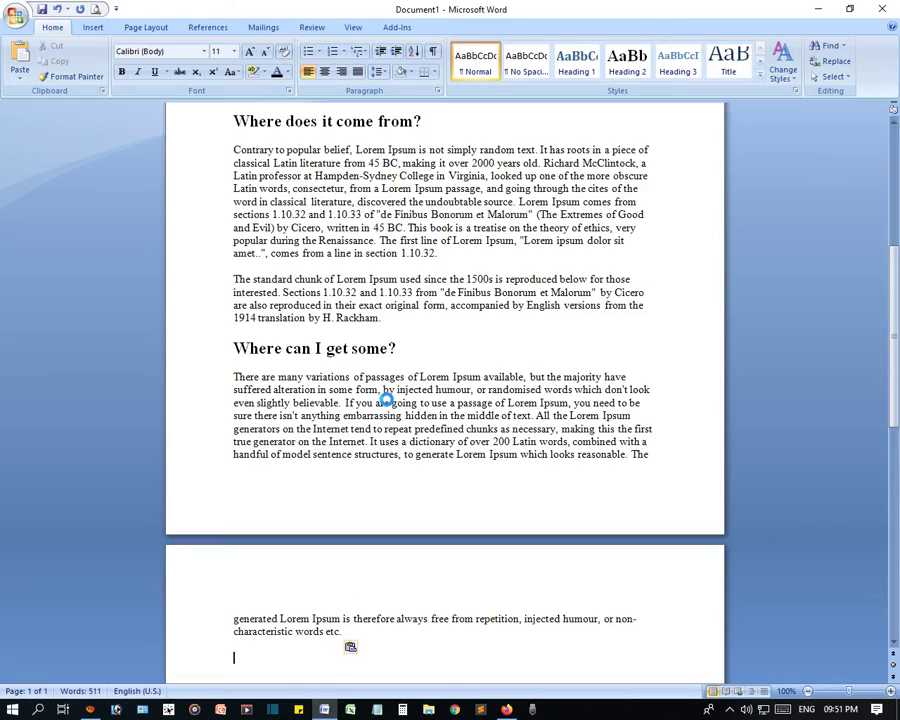
Type 'Online School' on a new line above 'What is Lorem Ipsum?' and centre it.
scroll(383, 428, down, 5)
scroll(386, 522, up, 7)
scroll(386, 450, up, 7)
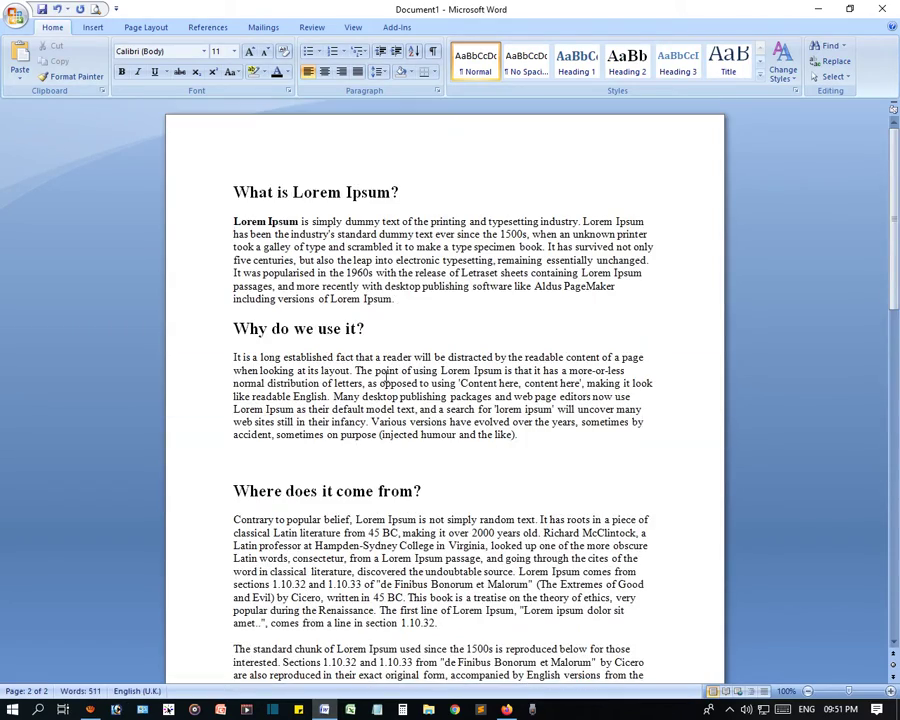
click(382, 249)
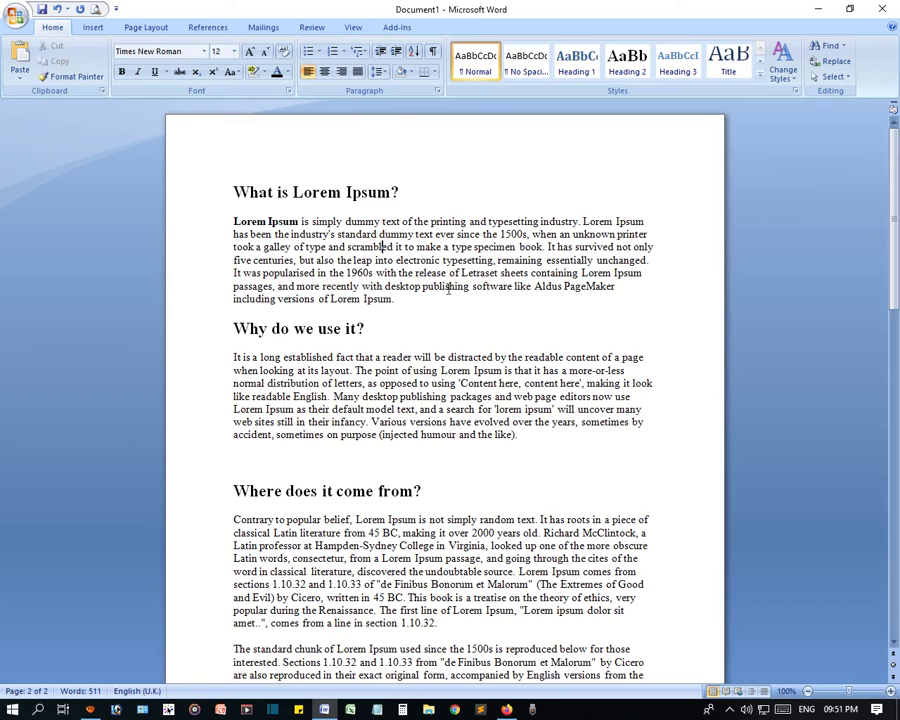
click(233, 191)
key(Return)
key(Up)
text(O)
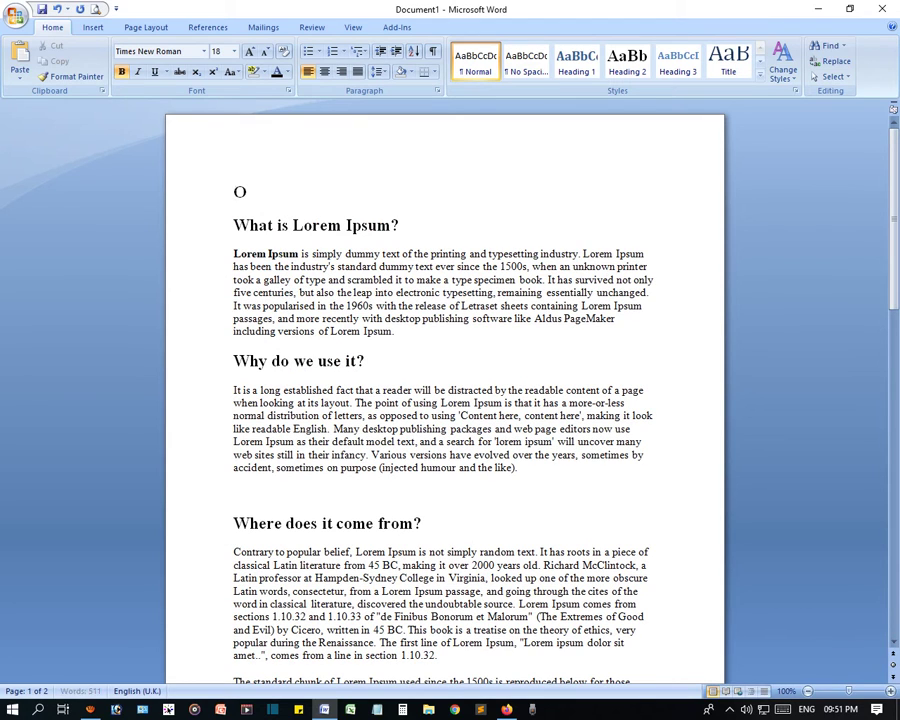
text(Nl)
text(n)
key(BackSpace)
text(nline S)
text(chool)
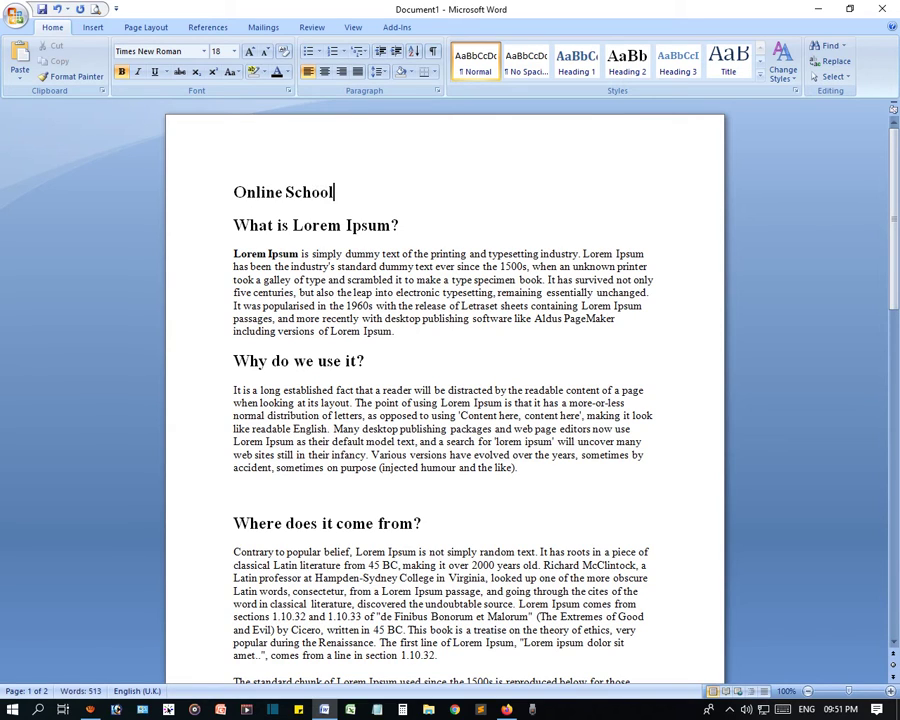
key(ctrl+e)
click(388, 311)
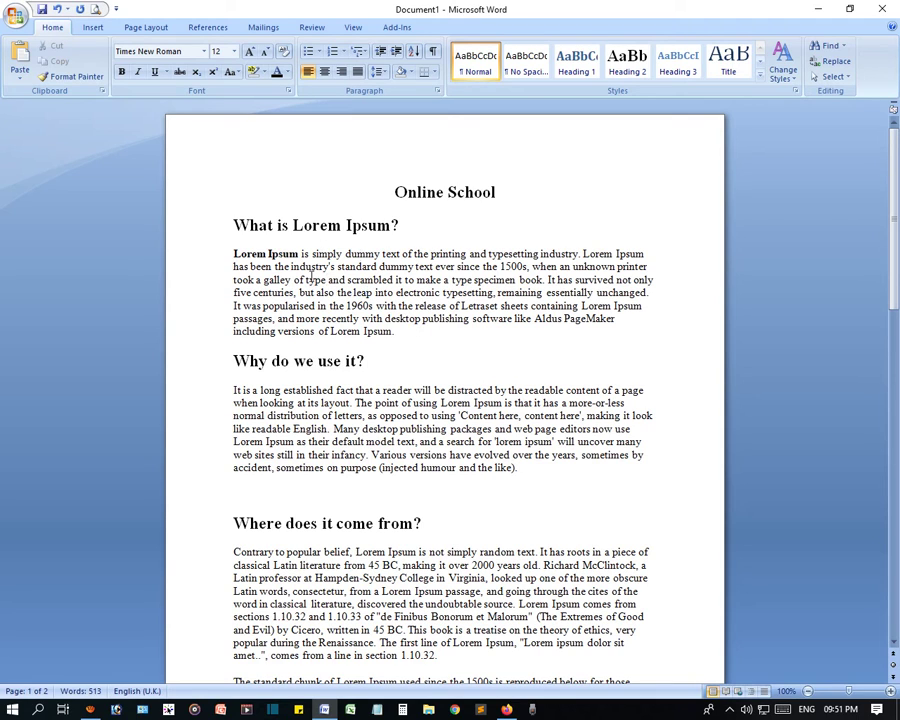
Select the whole paragraph from 'Lorem Ipsum is simply' to its end.
mouse_move(409, 334)
mouse_down()
mouse_move(266, 290)
mouse_move(234, 267)
mouse_move(233, 254)
mouse_up()
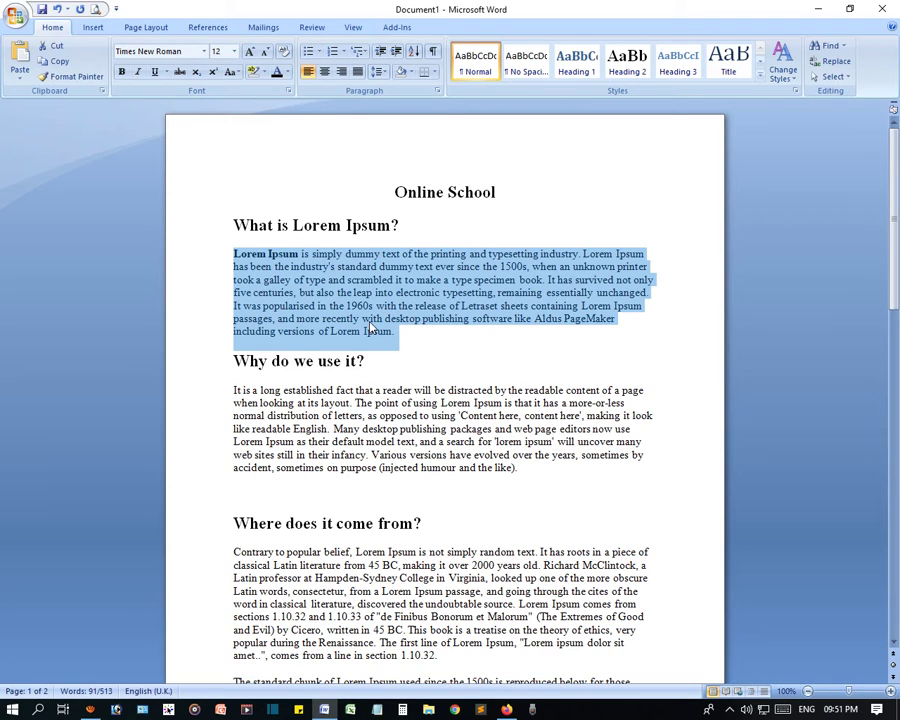
click(269, 139)
scroll(426, 389, down, 2)
scroll(426, 389, down, 9)
click(350, 540)
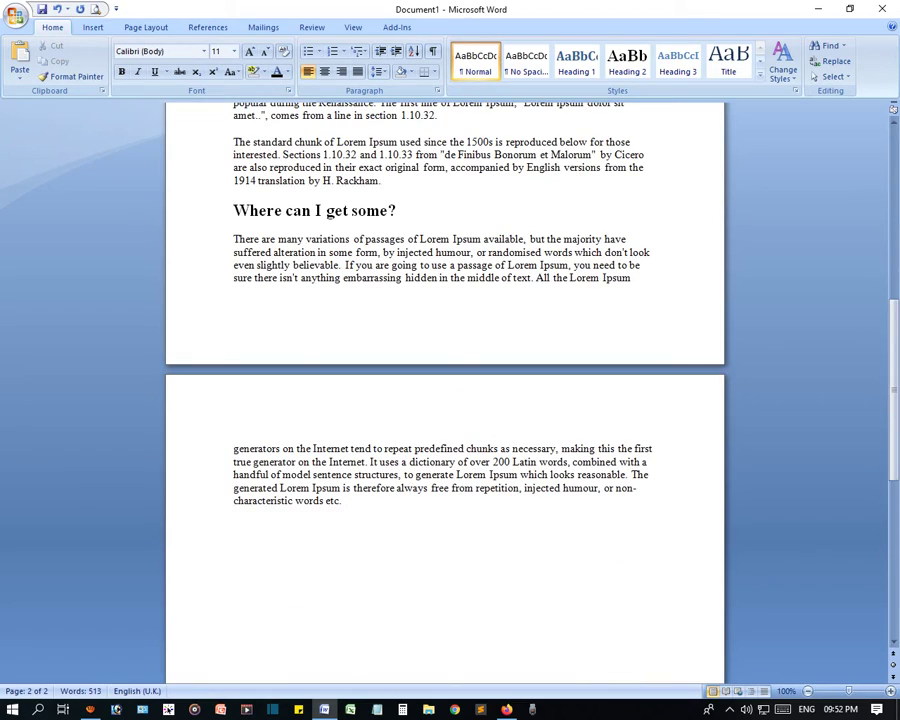
scroll(495, 385, up, 2)
scroll(495, 385, up, 9)
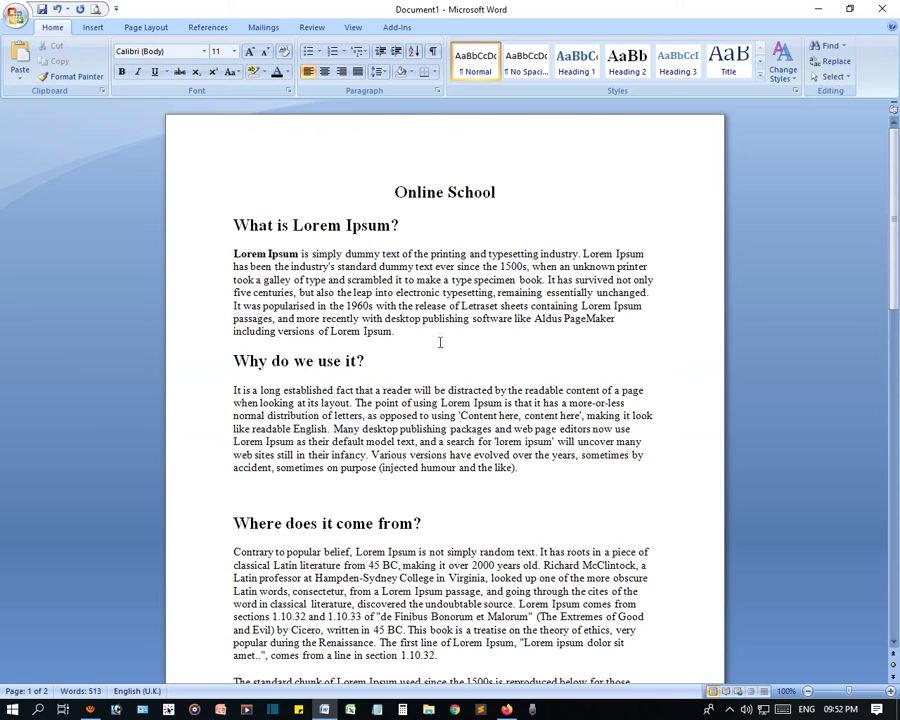
click(415, 322)
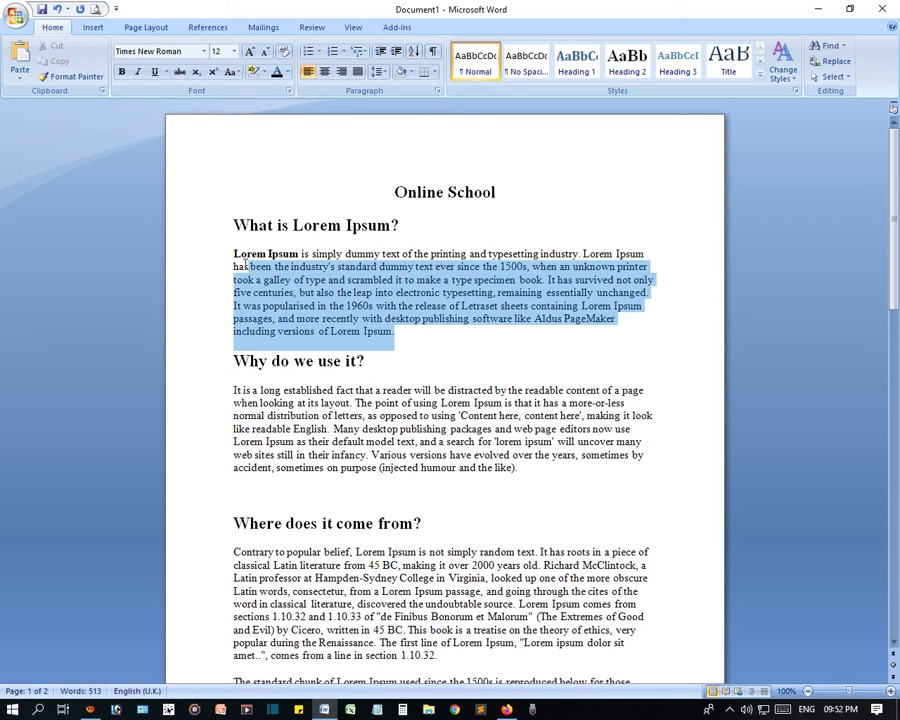
drag(421, 331, 233, 253)
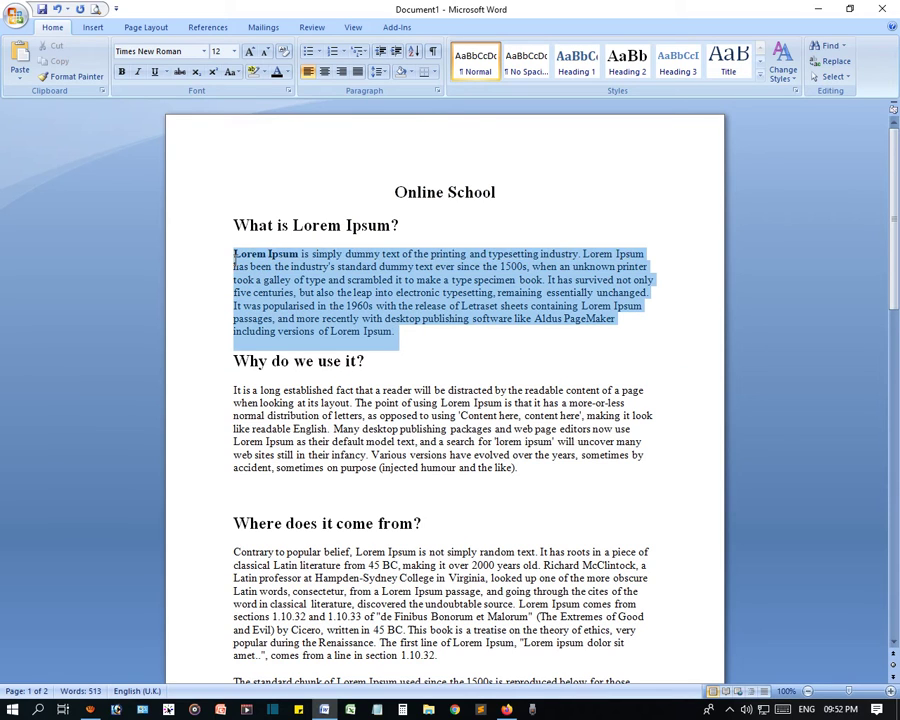
Set Spacing After on the first body paragraph to 10 pt in Page Layout.
click(146, 27)
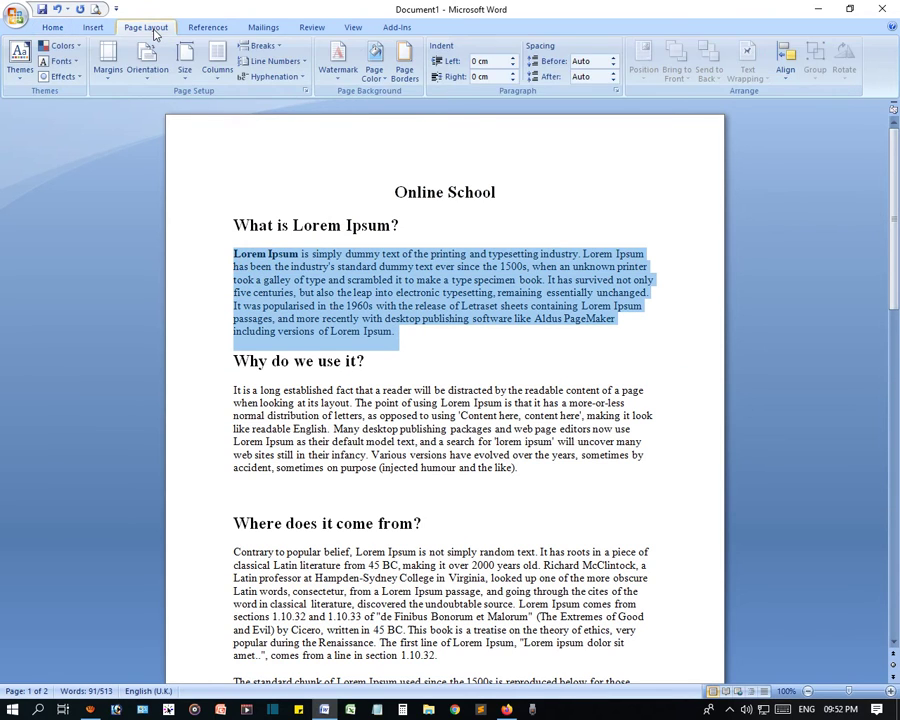
click(614, 80)
click(614, 73)
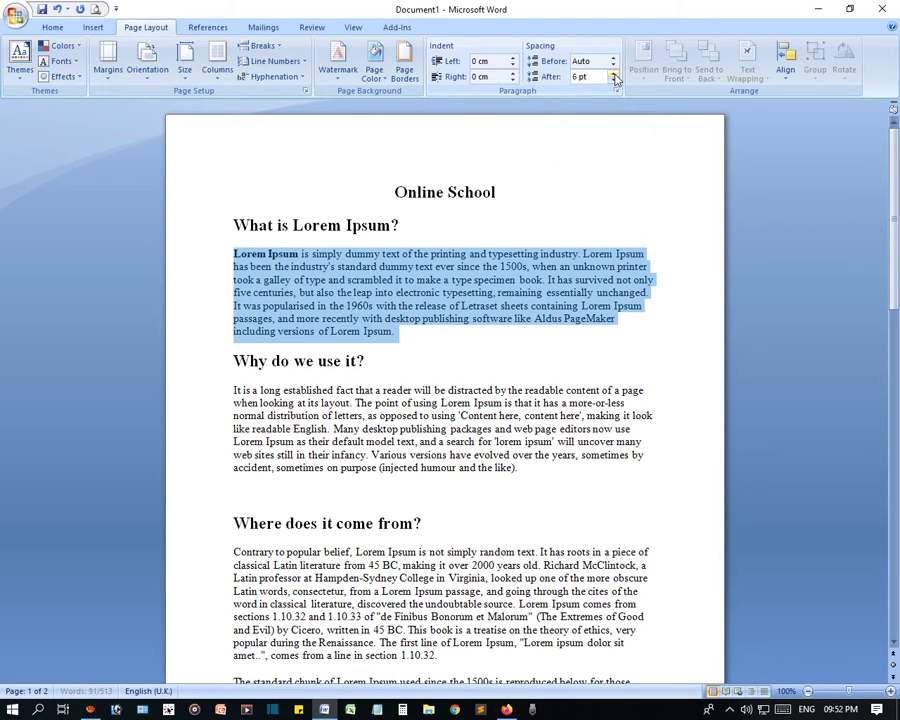
click(614, 73)
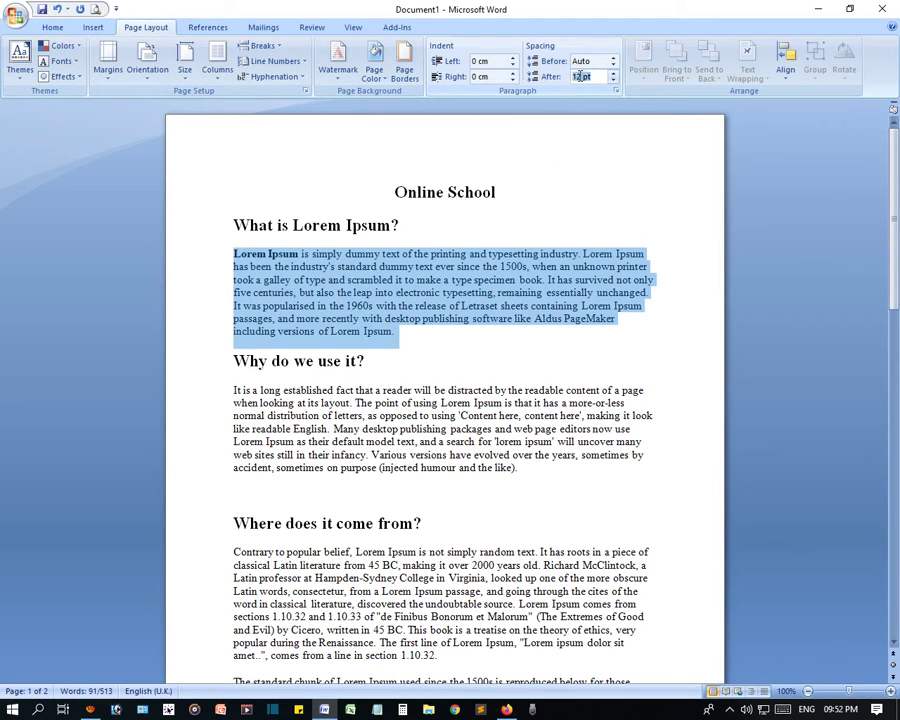
text(10)
key(Return)
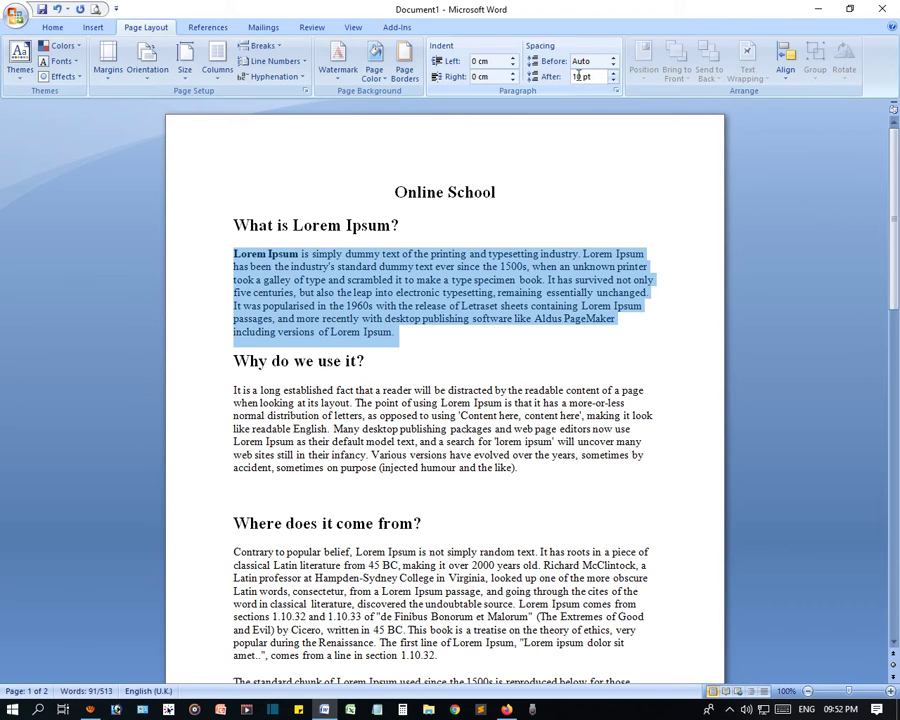
click(446, 322)
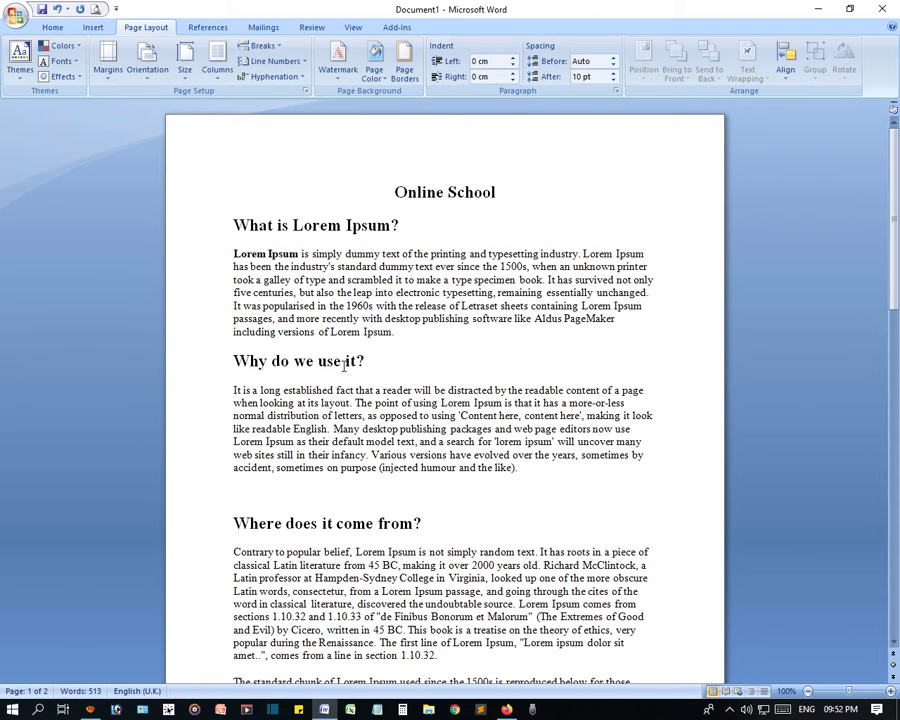
scroll(475, 512, down, 5)
scroll(475, 512, down, 7)
Type 'Online School' on three consecutive lines at the end of the document.
click(475, 512)
scroll(475, 512, down, 3)
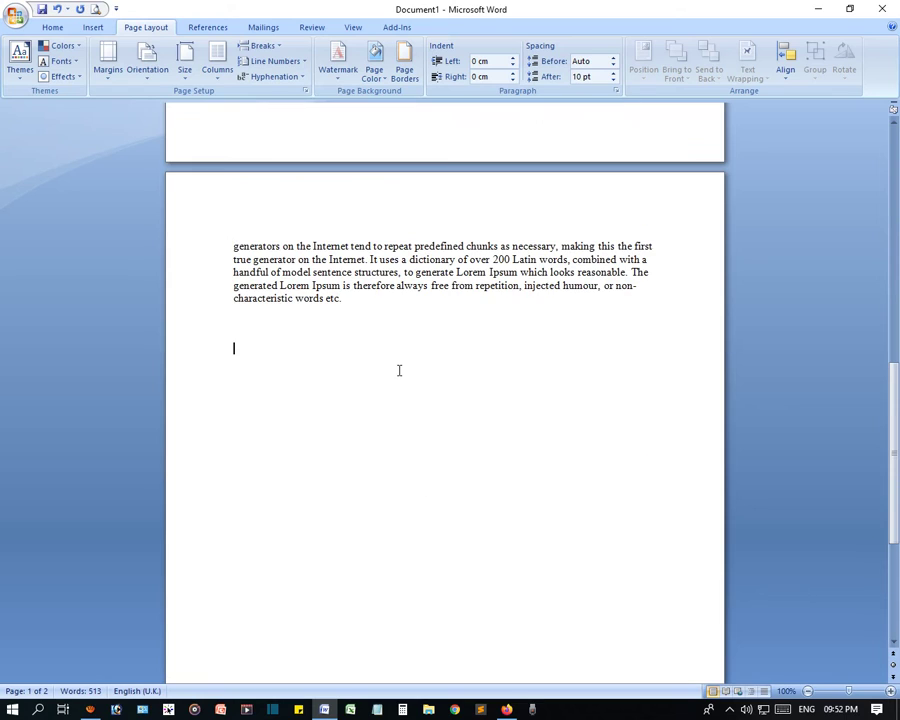
text(O)
text(nline School)
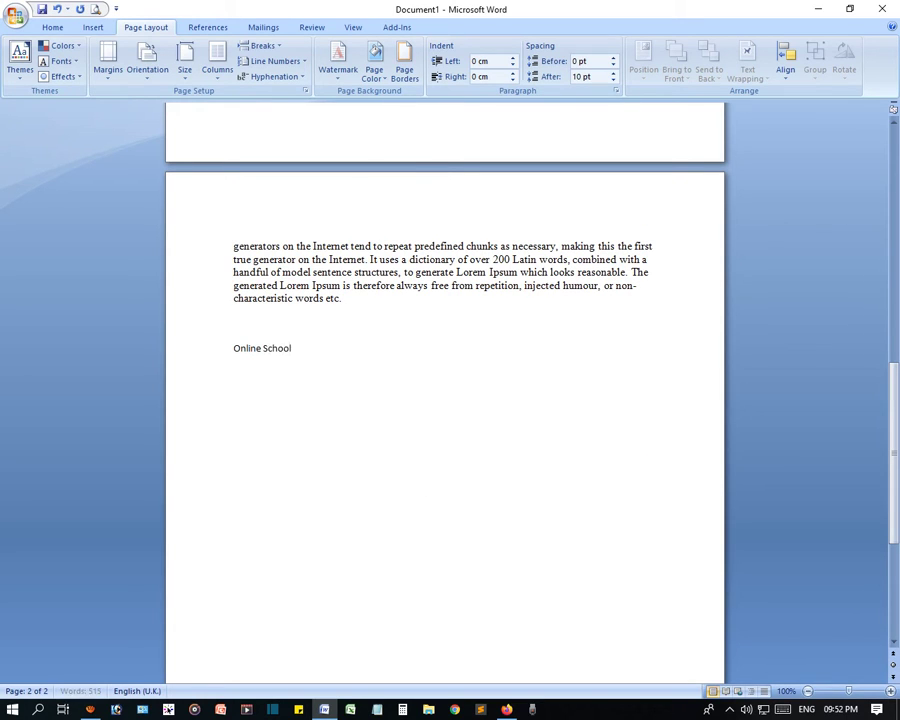
key(Return)
text(On)
key(Return)
text(Onl)
text(ine Scoo)
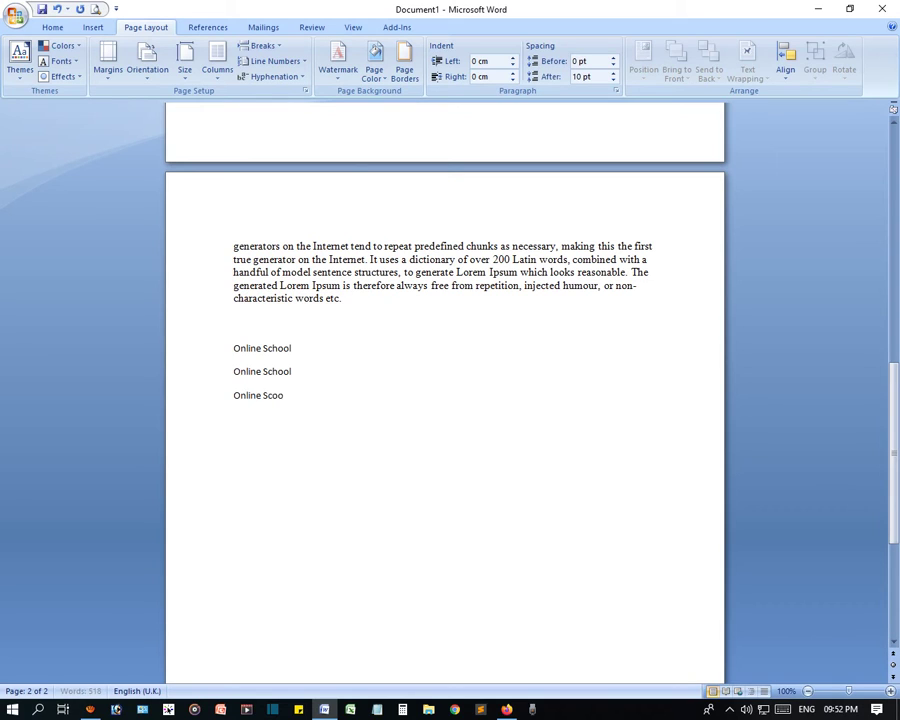
key(BackSpace)
key(BackSpace)
text(hool)
click(352, 298)
drag(352, 298, 247, 259)
drag(306, 408, 203, 348)
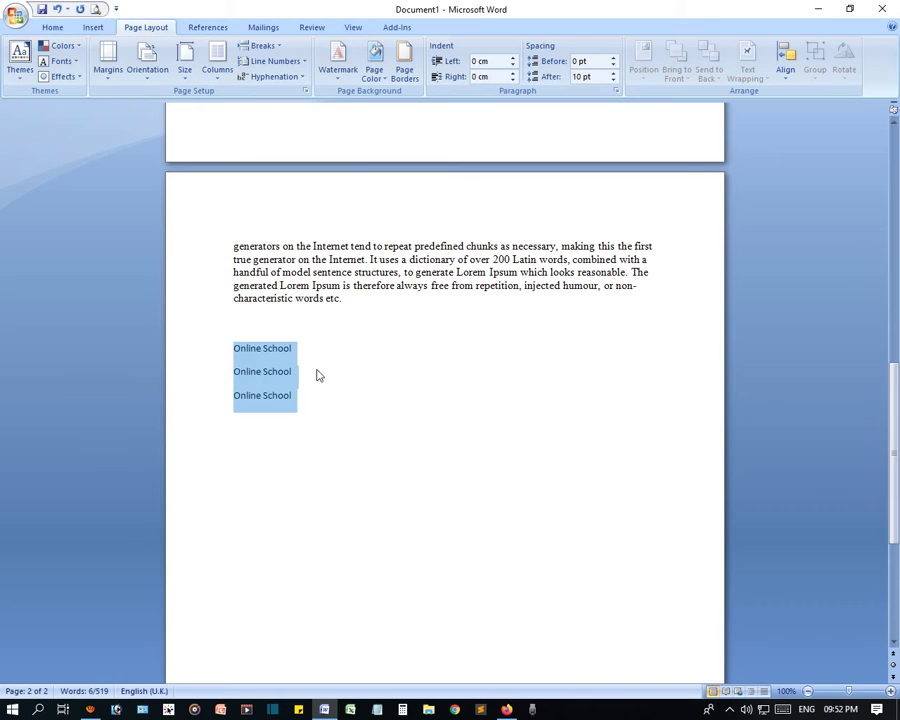
click(416, 345)
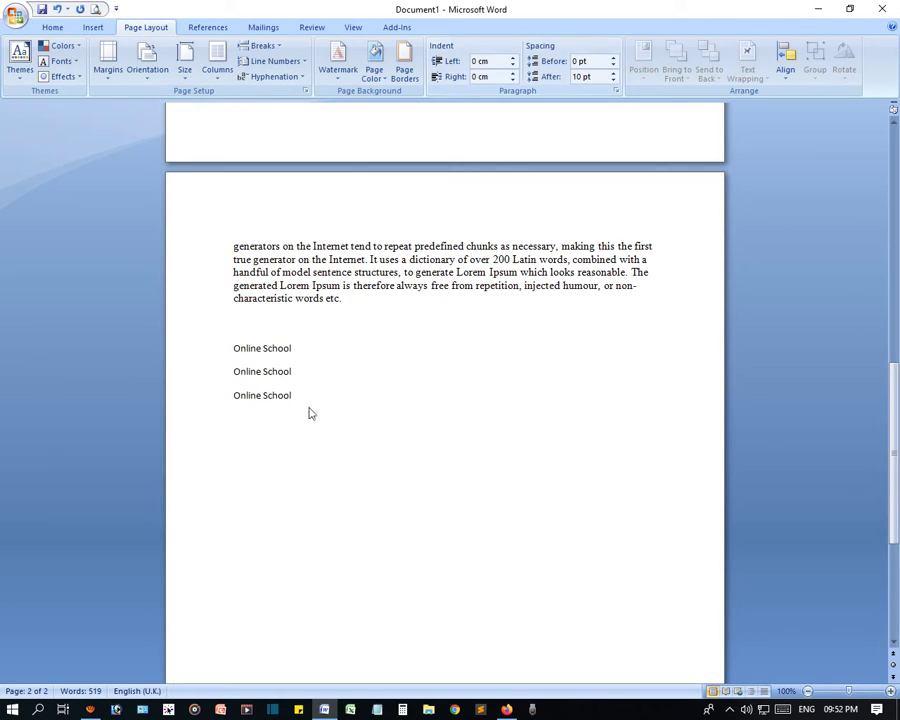
drag(294, 396, 224, 348)
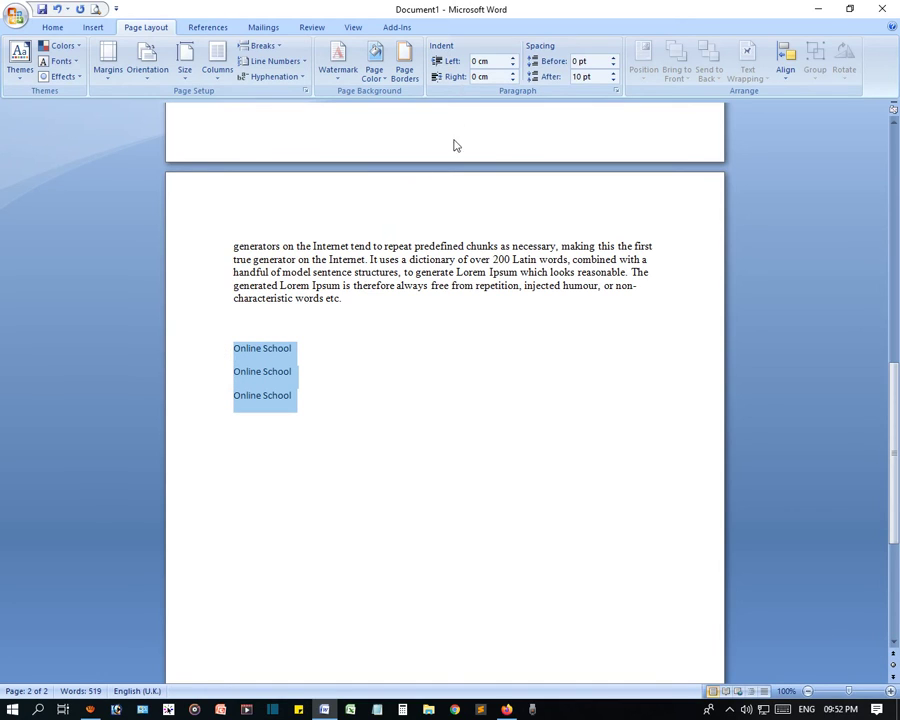
click(512, 60)
click(512, 60)
click(512, 60)
click(512, 60)
click(512, 60)
click(512, 60)
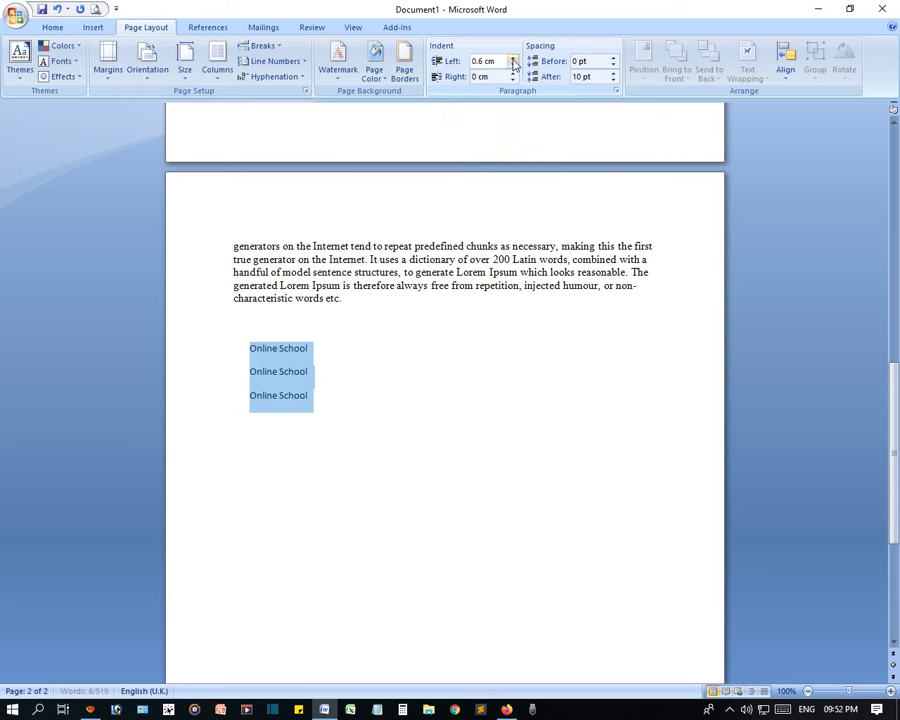
click(512, 60)
click(512, 60)
click(512, 60)
click(512, 60)
click(512, 60)
click(512, 60)
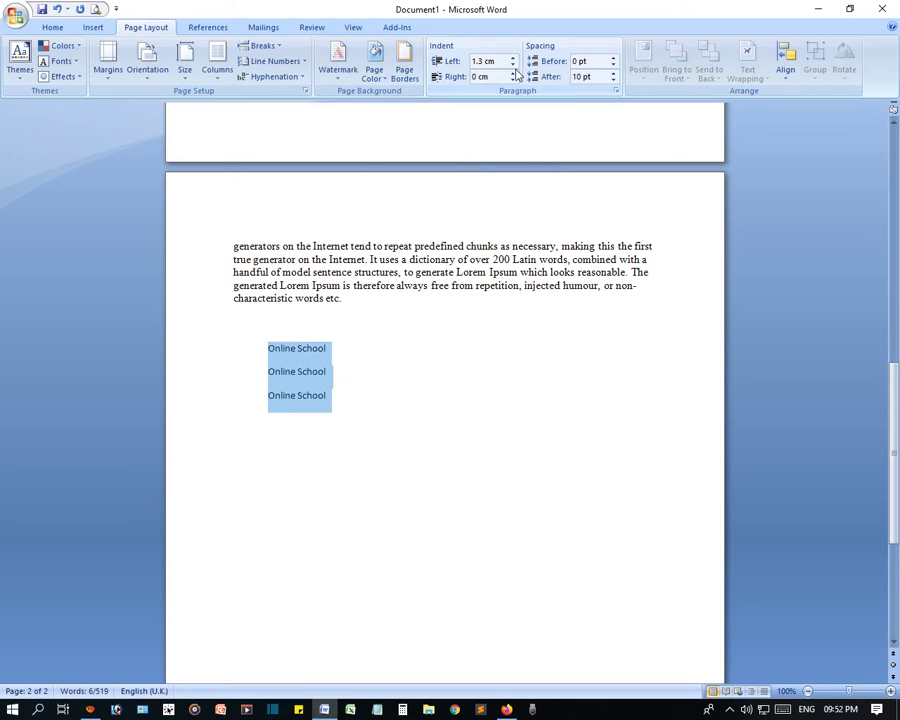
click(512, 65)
click(512, 65)
click(512, 65)
click(512, 65)
click(512, 65)
click(512, 65)
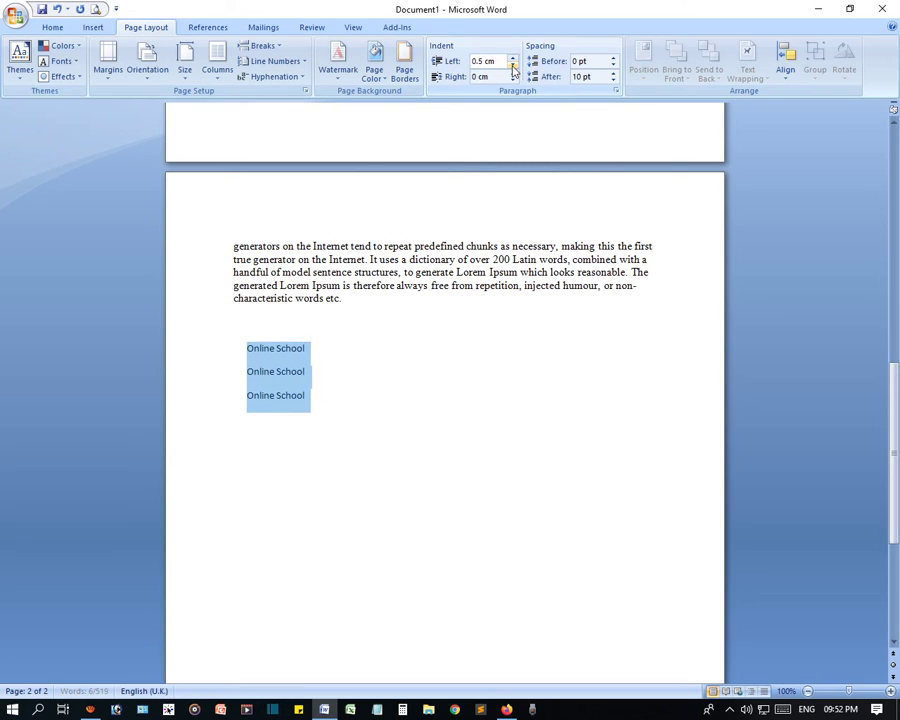
double_click(512, 65)
double_click(512, 65)
triple_click(512, 65)
double_click(512, 65)
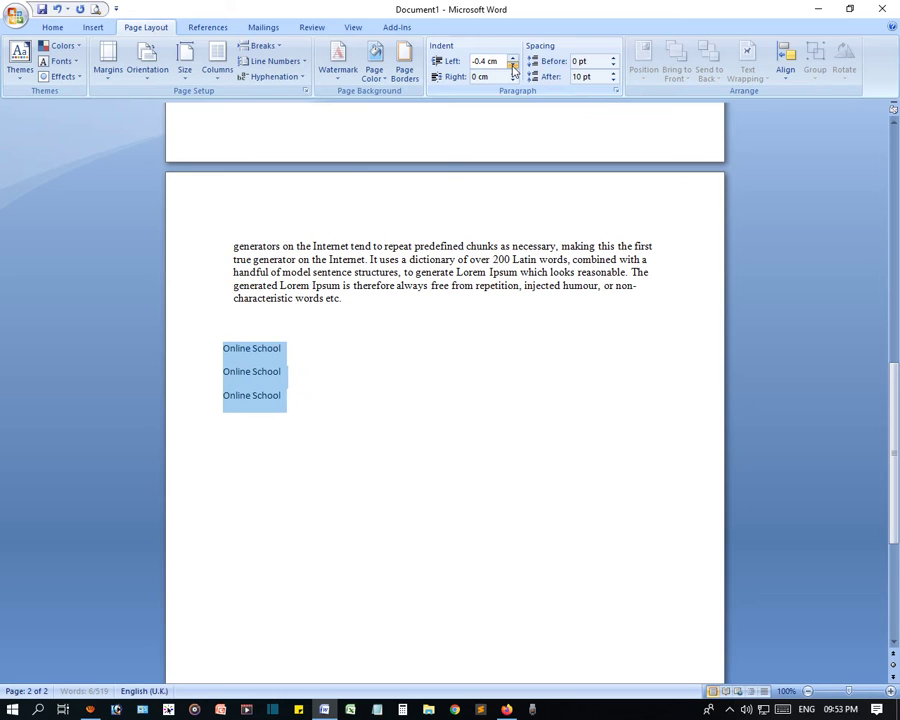
double_click(512, 65)
double_click(512, 65)
triple_click(512, 57)
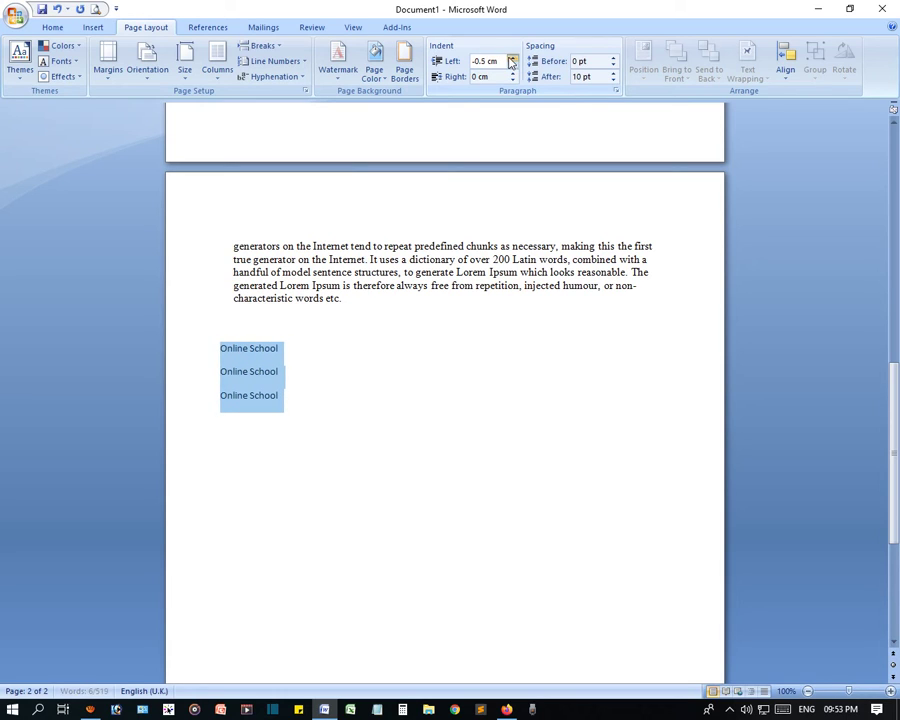
double_click(512, 57)
double_click(512, 57)
click(512, 57)
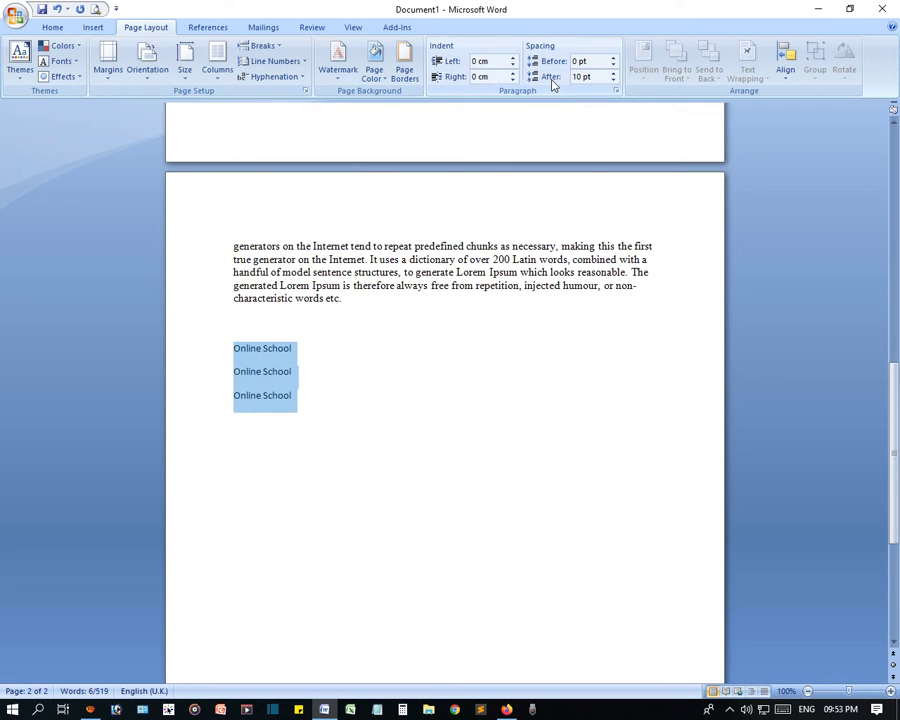
Raise the three lines' Spacing After through 24 pt up to 78 pt.
click(615, 81)
click(615, 81)
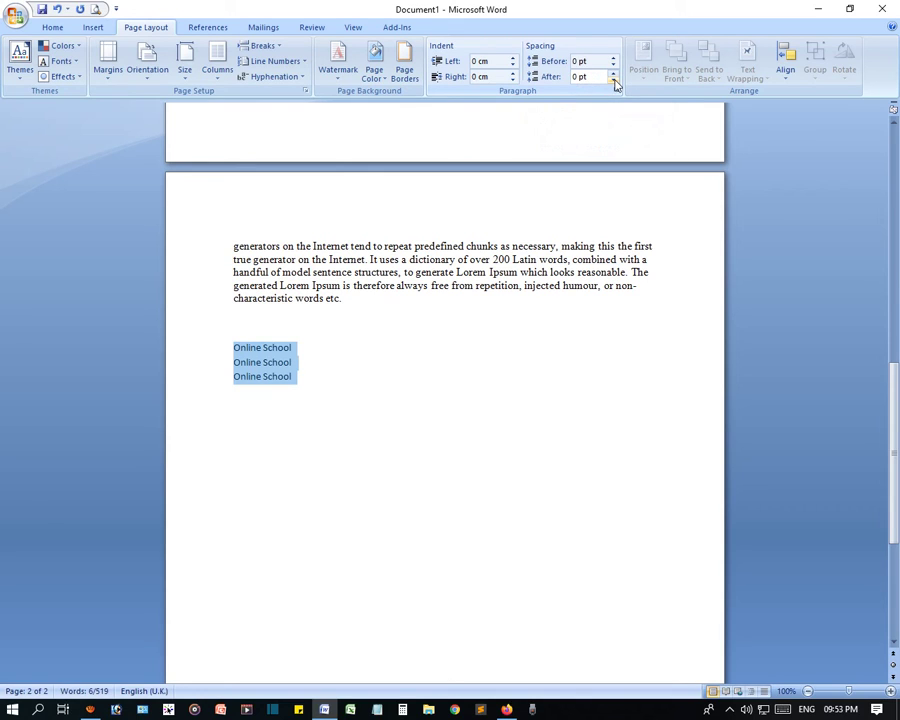
click(614, 74)
click(614, 74)
click(614, 74)
click(614, 74)
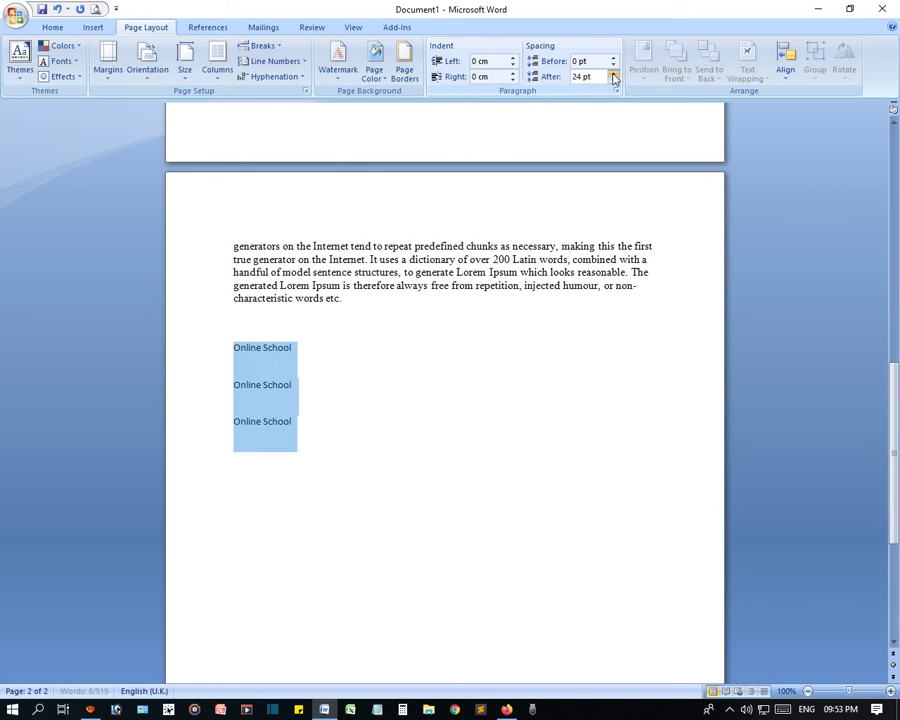
double_click(614, 74)
triple_click(614, 74)
double_click(614, 74)
double_click(614, 74)
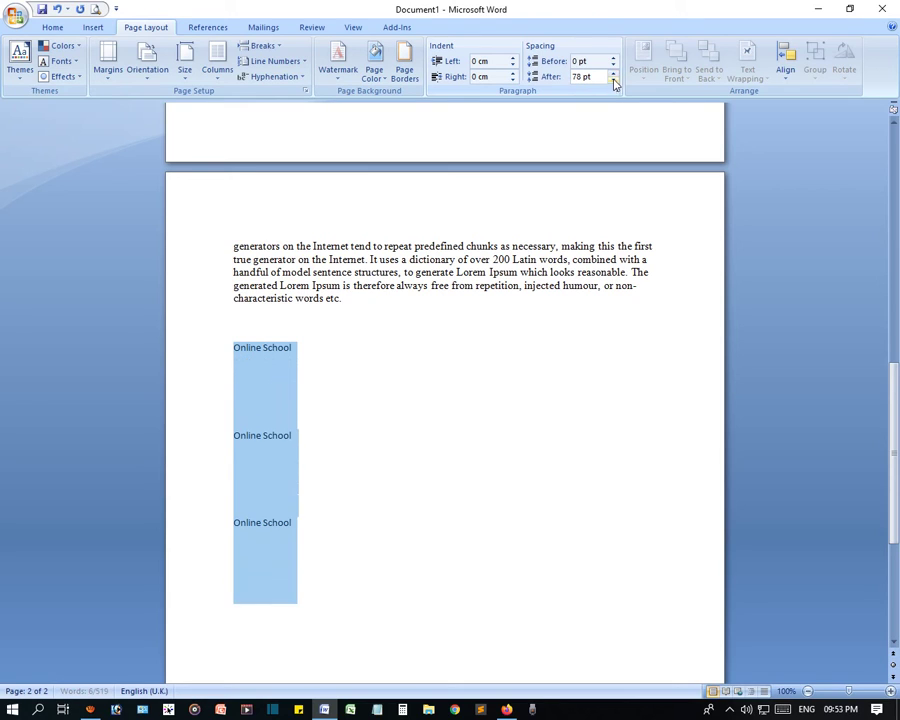
Lower their Spacing After through 30 pt and Auto, settling at 0 pt.
triple_click(614, 81)
double_click(614, 81)
triple_click(614, 81)
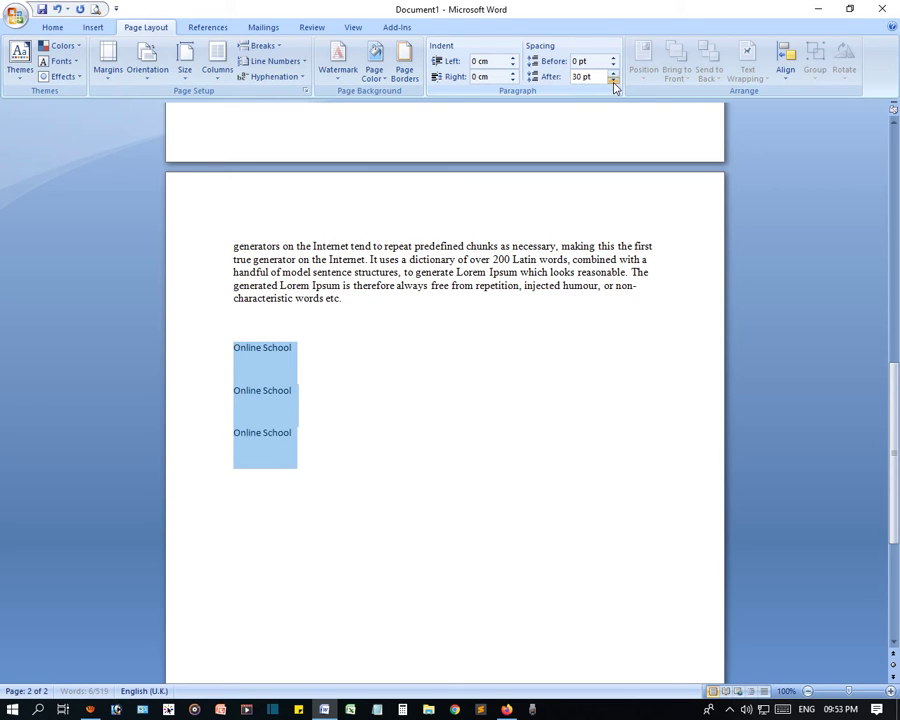
double_click(614, 82)
triple_click(614, 82)
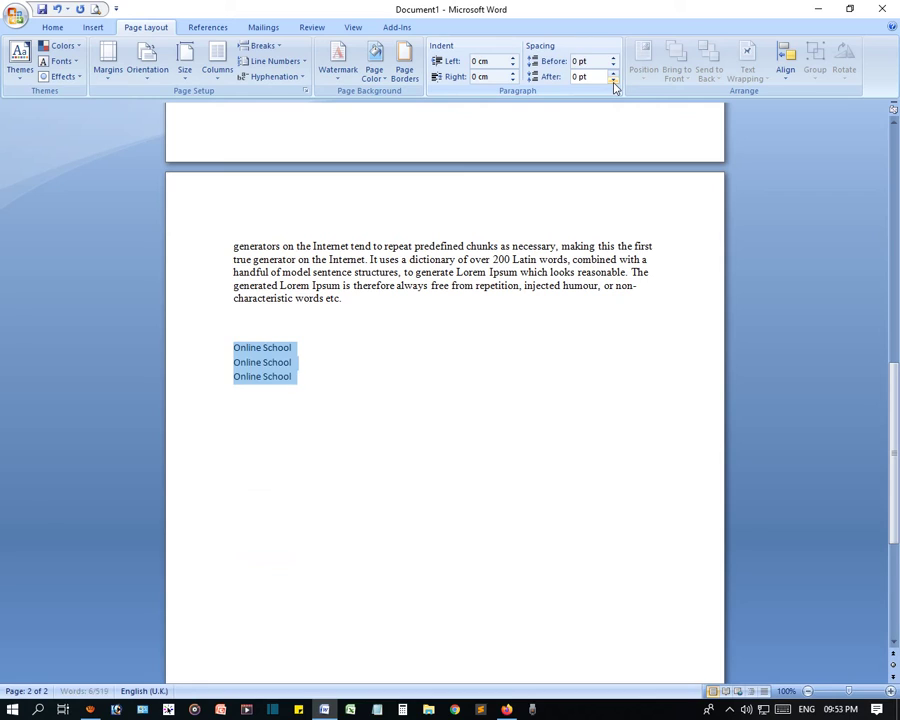
click(614, 84)
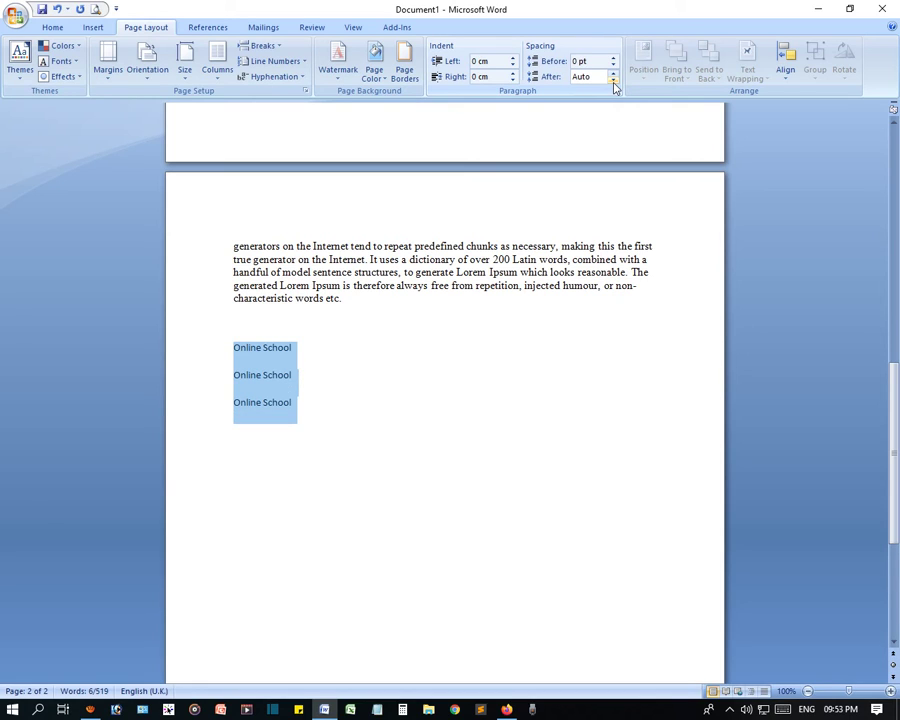
click(614, 84)
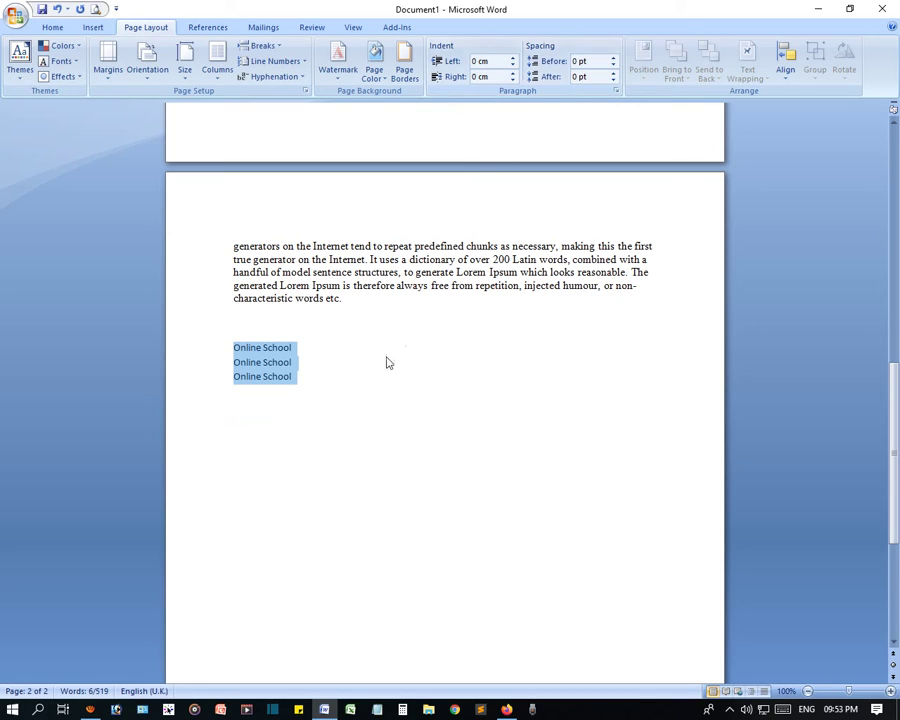
click(315, 408)
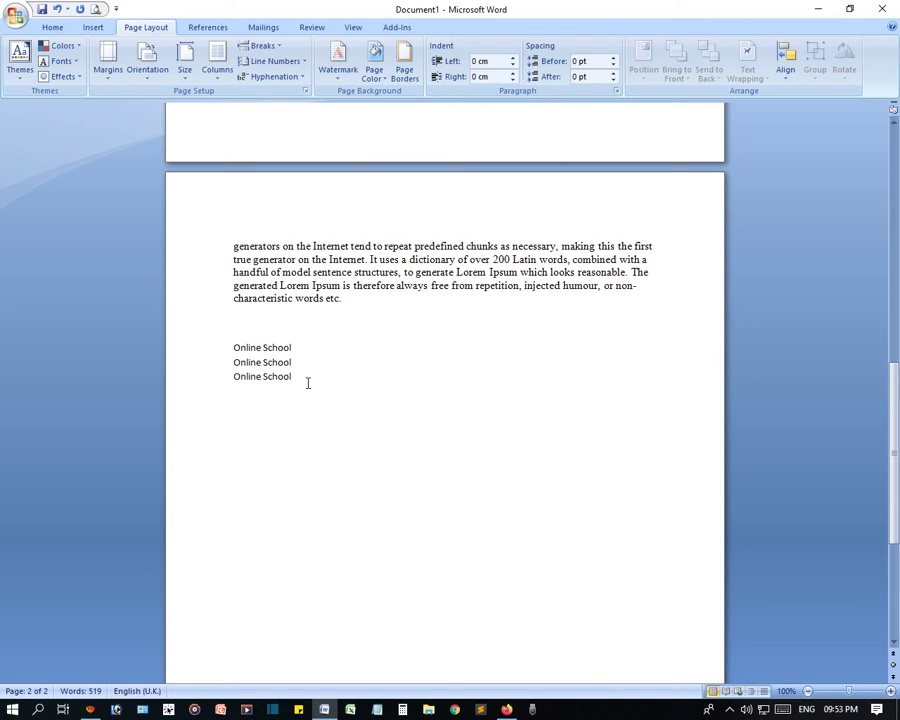
Append a second 'Online School' to the middle line and delete stray letters from the third.
text(sdfs dfsd)
text( sd f sdf)
click(344, 366)
text(Onlin)
text(e Scho)
text(ol)
drag(388, 382, 297, 374)
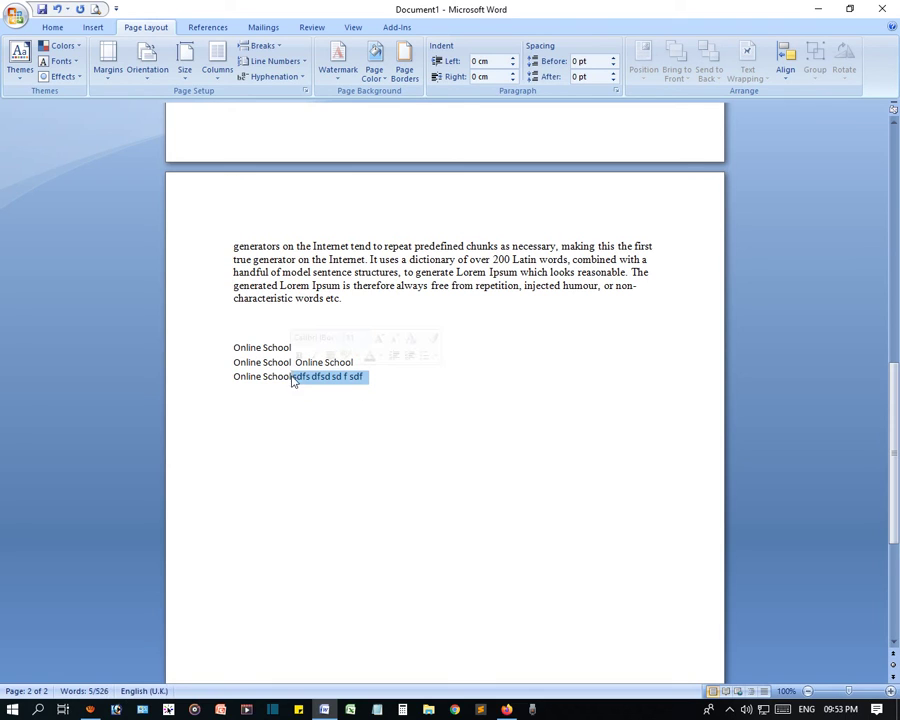
key(Delete)
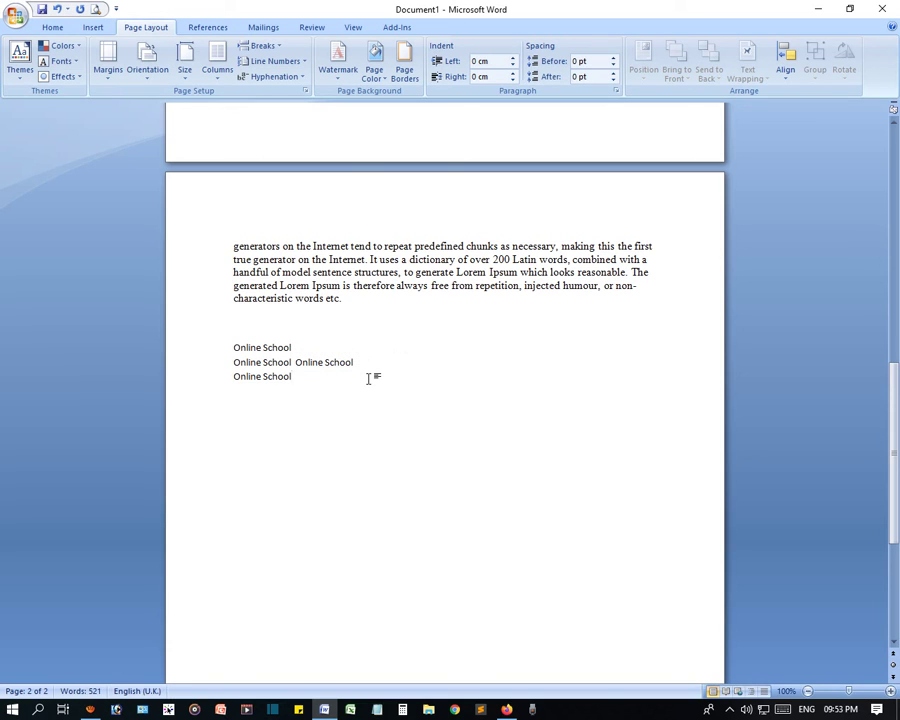